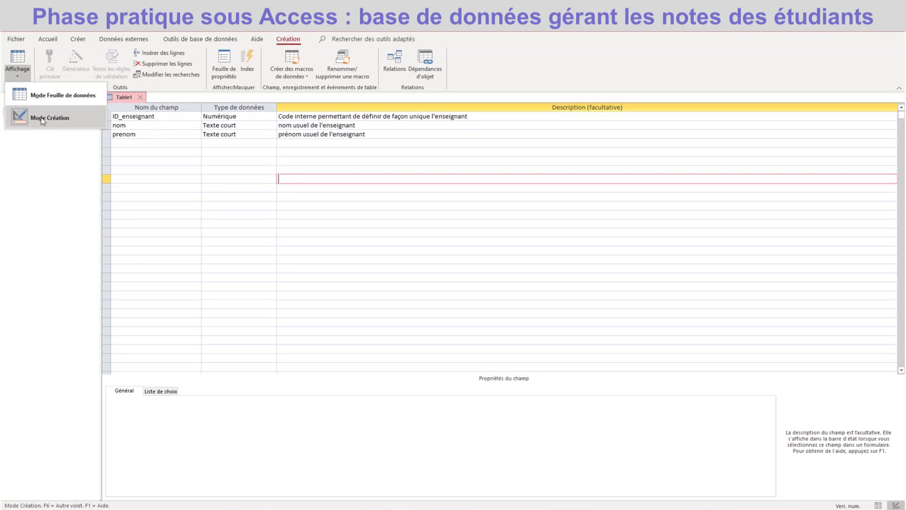
# Display the table in datasheet view, saving it as Enseignant without creating a primary key
pyautogui.click(42, 119)
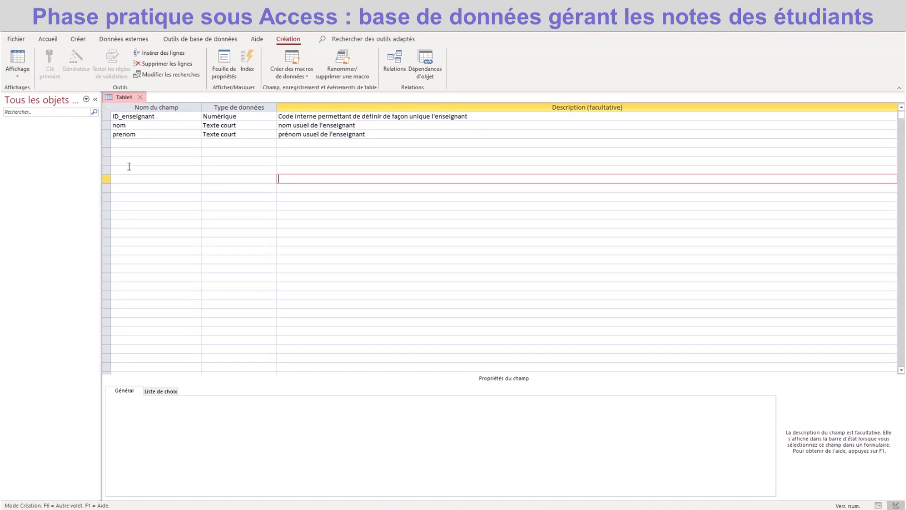
pyautogui.rightClick(125, 100)
pyautogui.rightClick(122, 98)
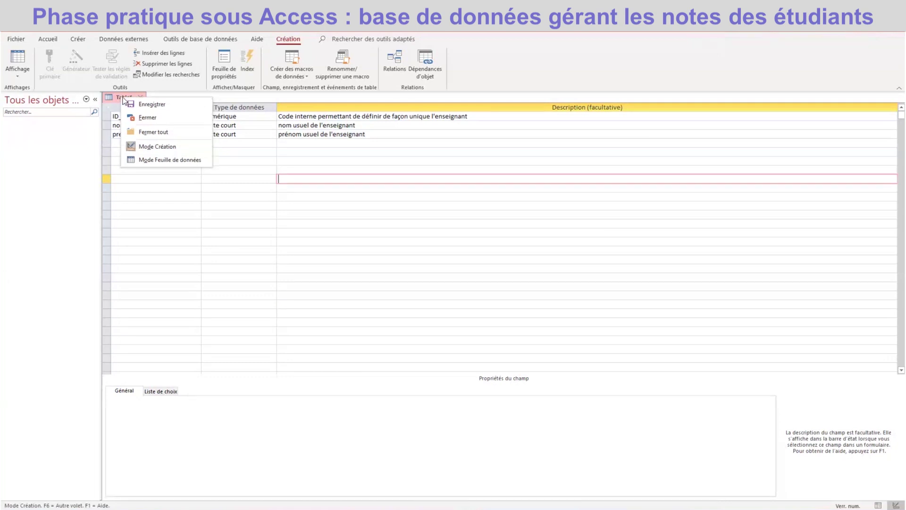
pyautogui.click(148, 163)
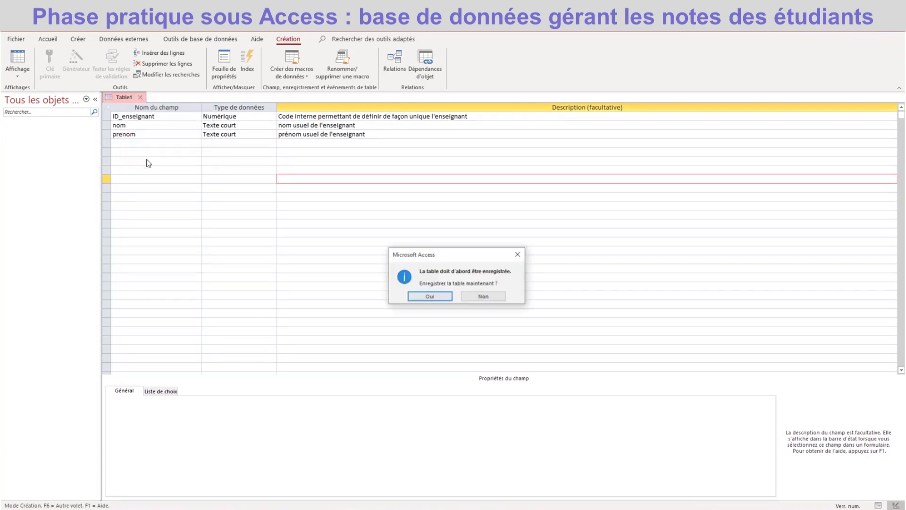
pyautogui.moveTo(470, 255); pyautogui.dragTo(383, 130)
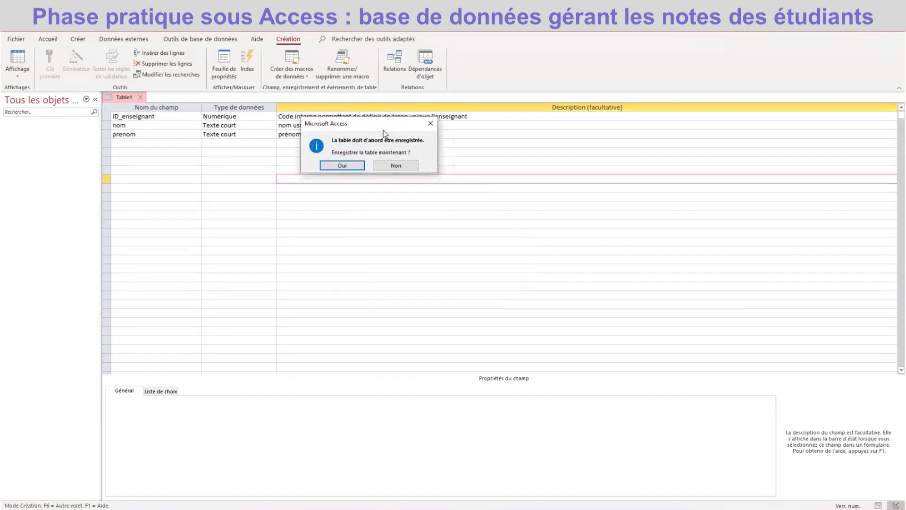
pyautogui.click(352, 166)
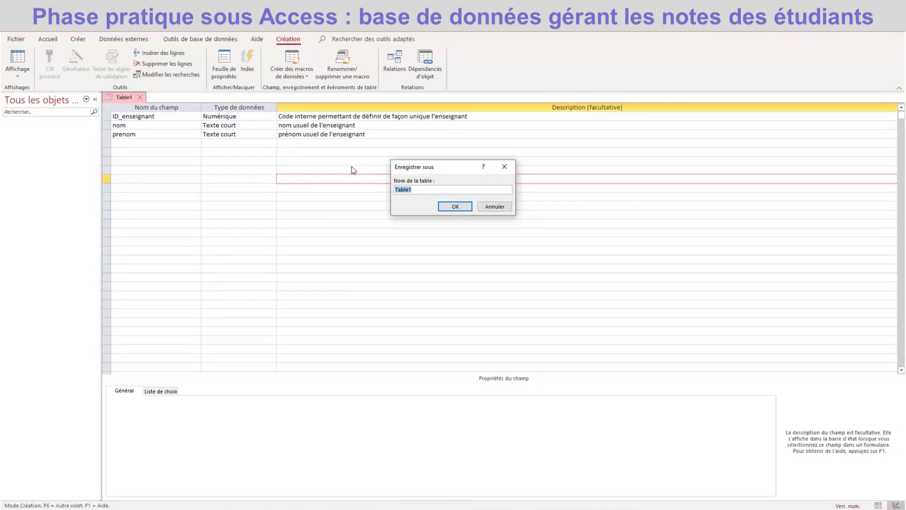
pyautogui.moveTo(415, 191); pyautogui.dragTo(390, 191)
pyautogui.write('Enseignant')
pyautogui.click(460, 209)
pyautogui.moveTo(341, 249); pyautogui.dragTo(331, 154)
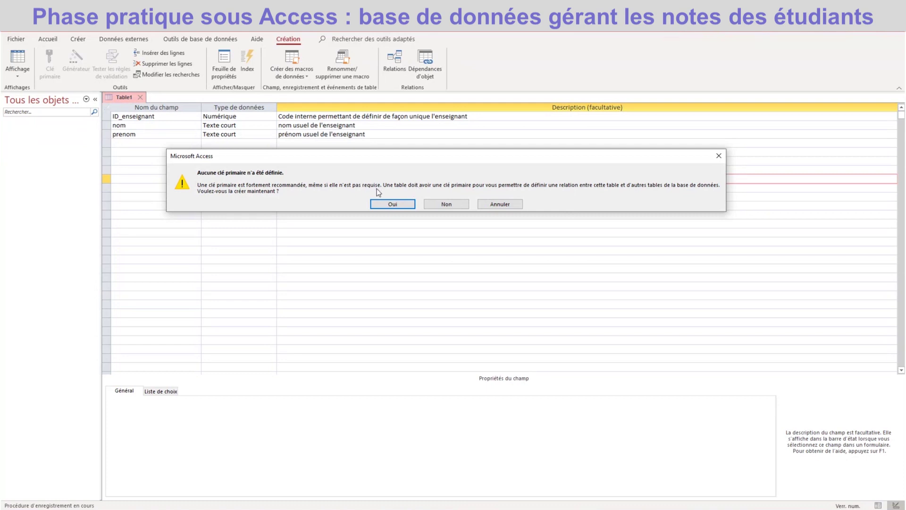
pyautogui.click(444, 204)
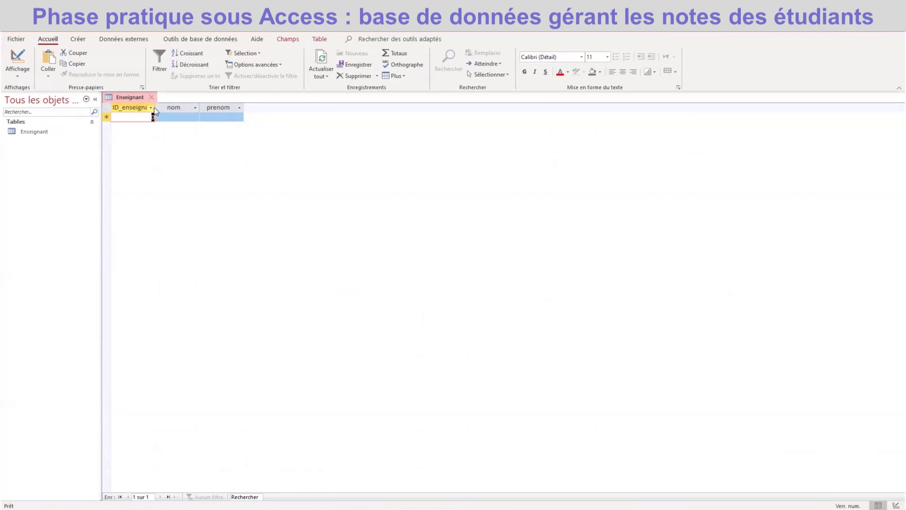
# Widen the field columns and add a first record with ID_enseignant 1 and the teacher's last and first names
pyautogui.moveTo(156, 108); pyautogui.dragTo(265, 106)
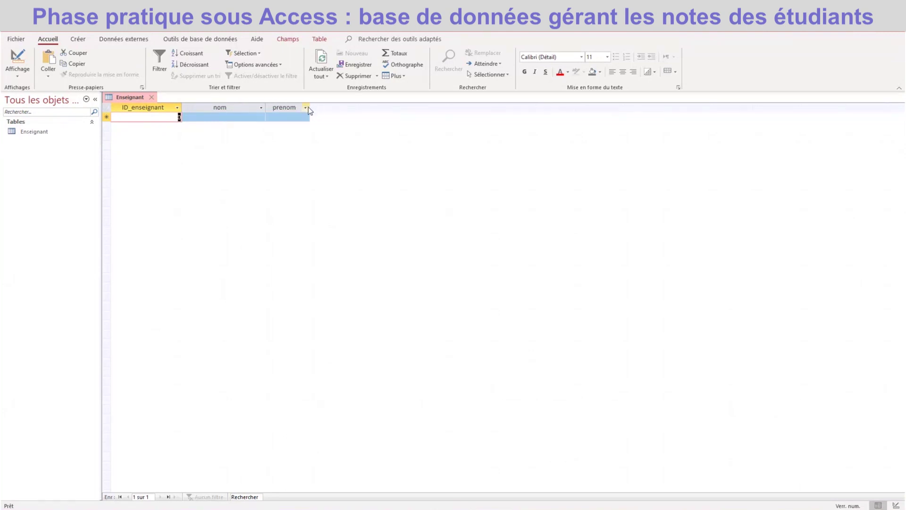
pyautogui.moveTo(323, 103); pyautogui.dragTo(335, 106)
pyautogui.write('1')
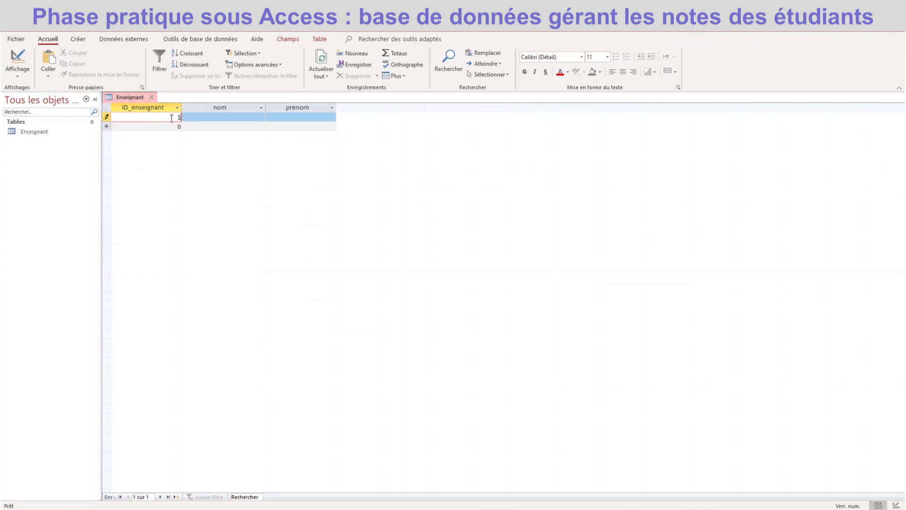
pyautogui.click(207, 118)
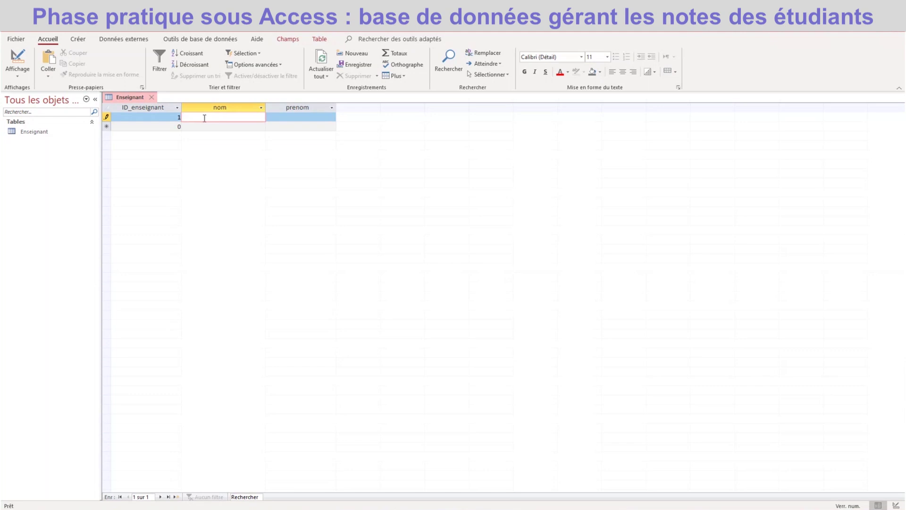
pyautogui.write('Durand')
pyautogui.click(329, 116)
pyautogui.click(326, 118)
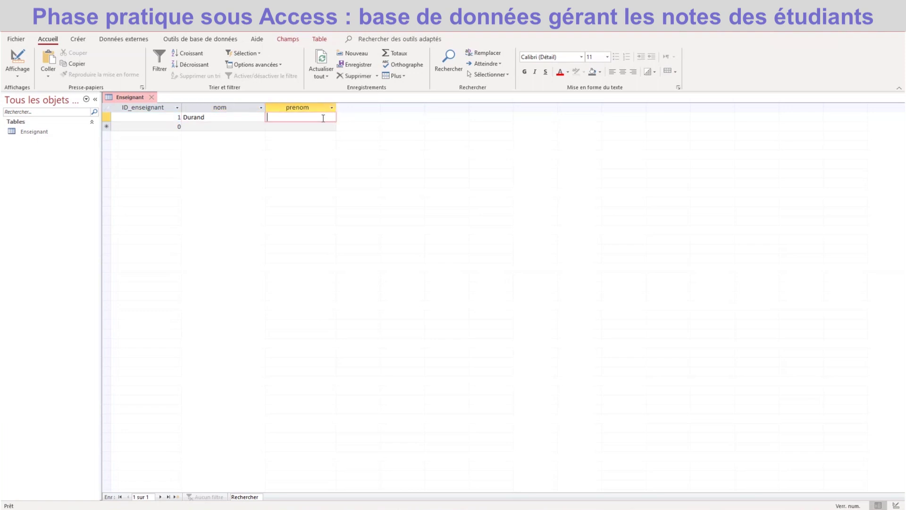
pyautogui.write('Jean')
# Add a second record with ID_enseignant 5 and the other teacher's last and first names
pyautogui.click(180, 127)
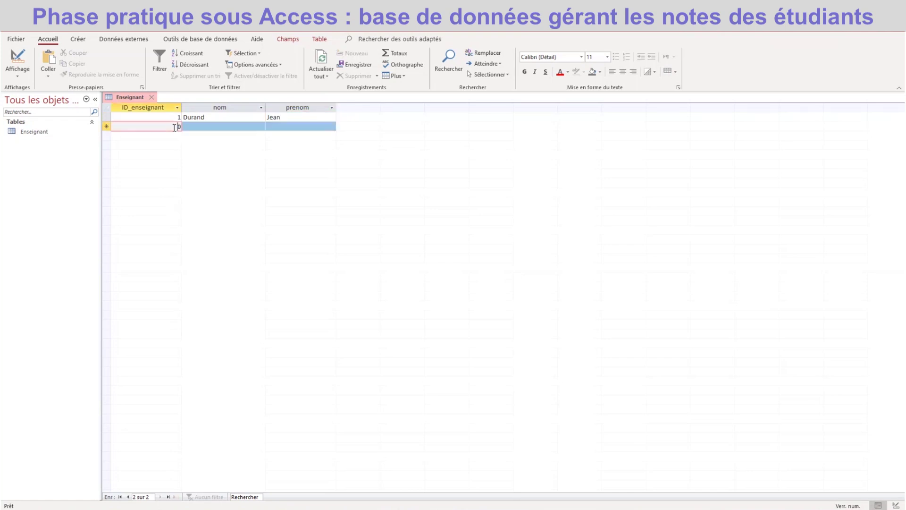
pyautogui.write('5')
pyautogui.click(189, 125)
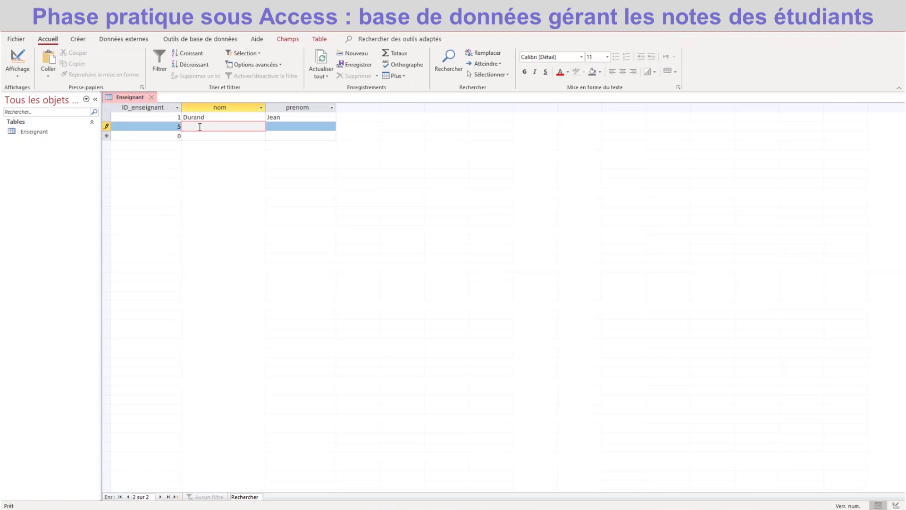
pyautogui.write('Dupond')
pyautogui.click(272, 128)
pyautogui.write('Isabelle')
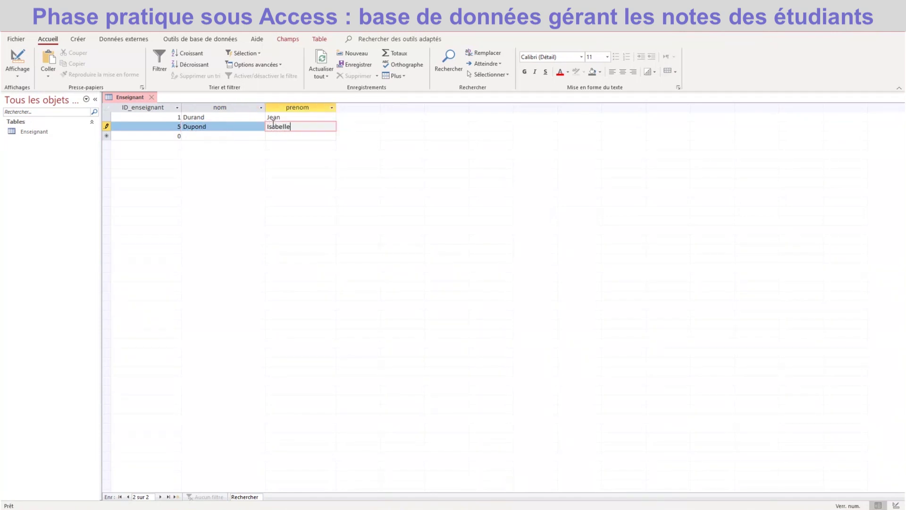
pyautogui.click(301, 137)
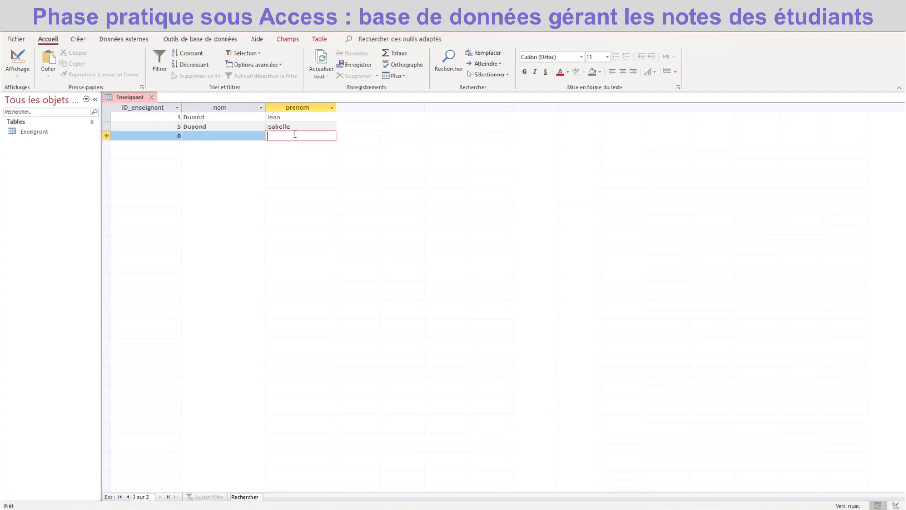
# Compare the Enseignant table's field structure in design view with its two records in datasheet view
pyautogui.rightClick(124, 100)
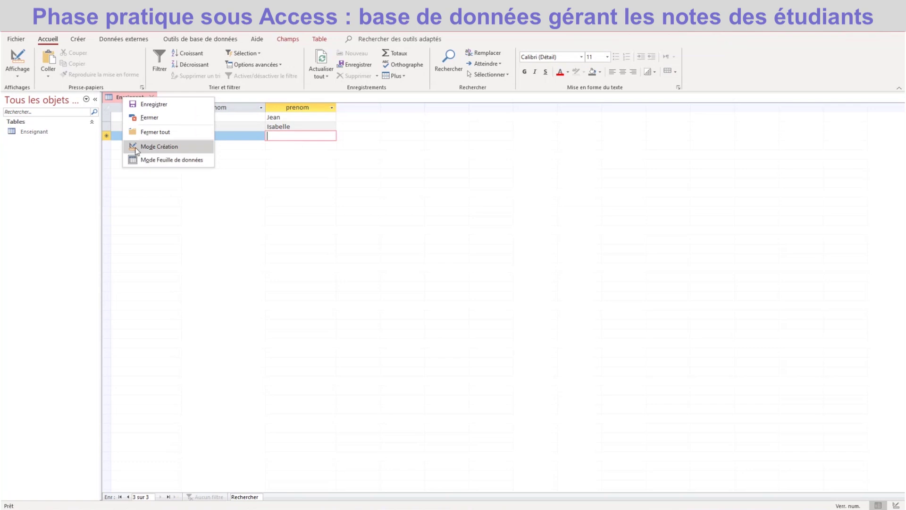
pyautogui.click(136, 148)
pyautogui.rightClick(134, 101)
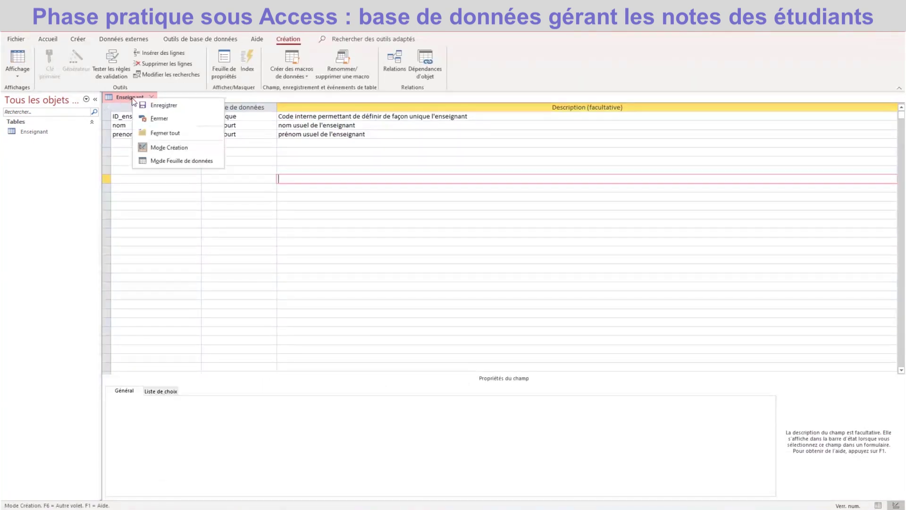
pyautogui.click(156, 161)
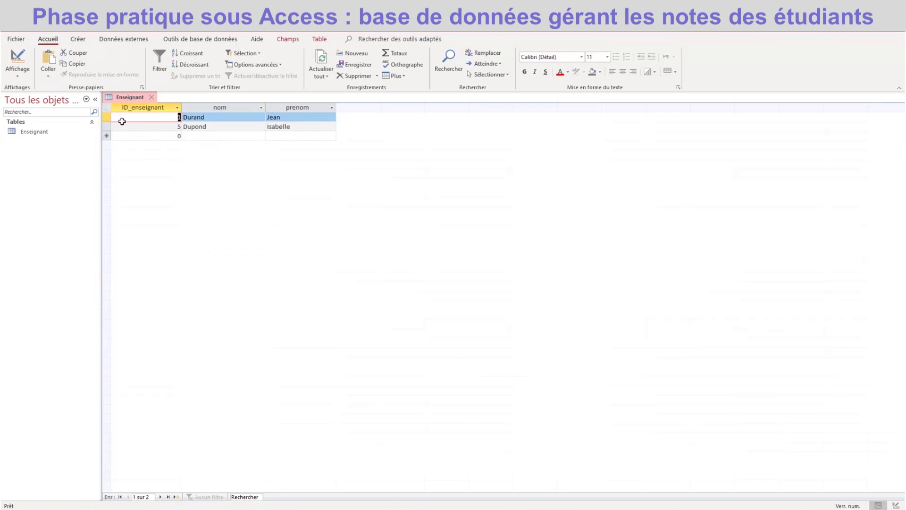
pyautogui.click(106, 117)
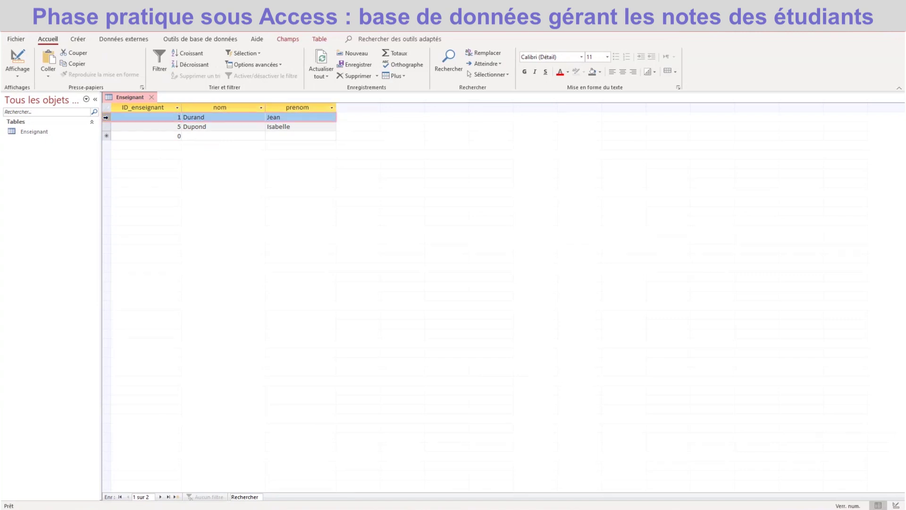
pyautogui.click(105, 126)
pyautogui.click(106, 117)
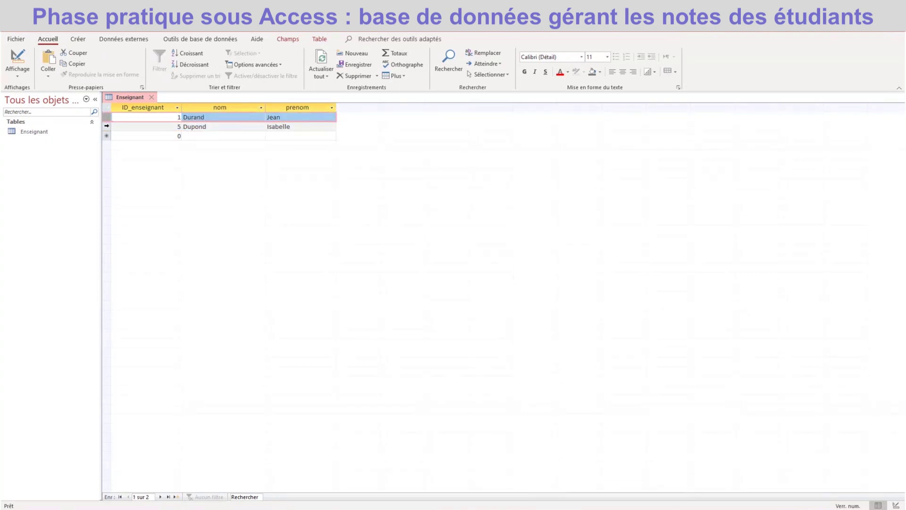
pyautogui.click(107, 126)
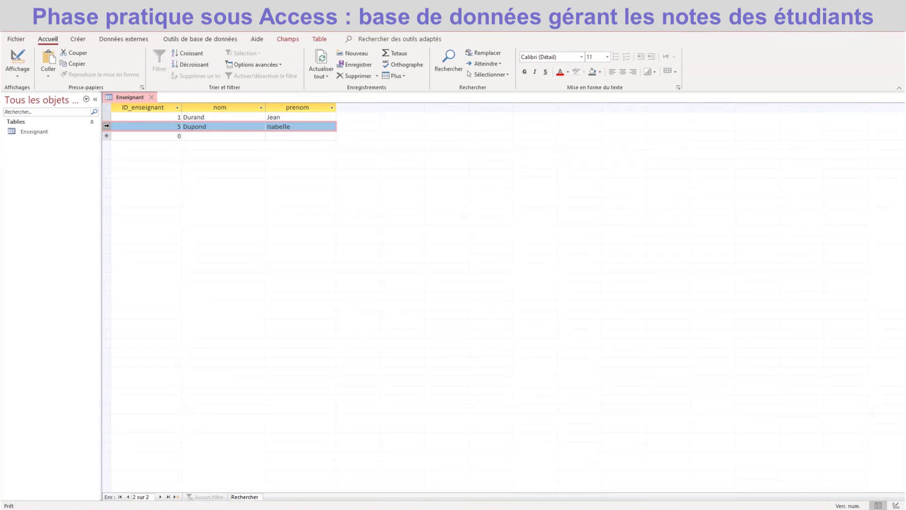
# Set the second record's ID_enseignant to 2 and commit the record
pyautogui.click(178, 127)
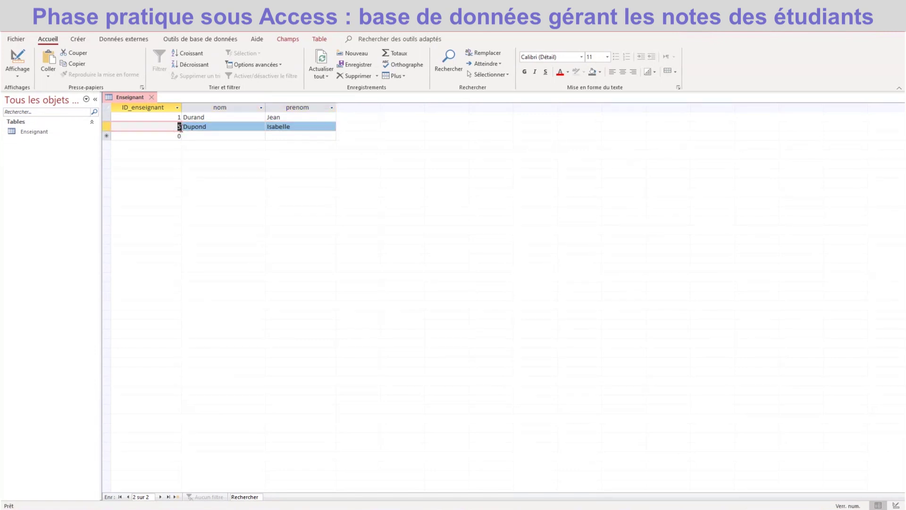
pyautogui.write('2')
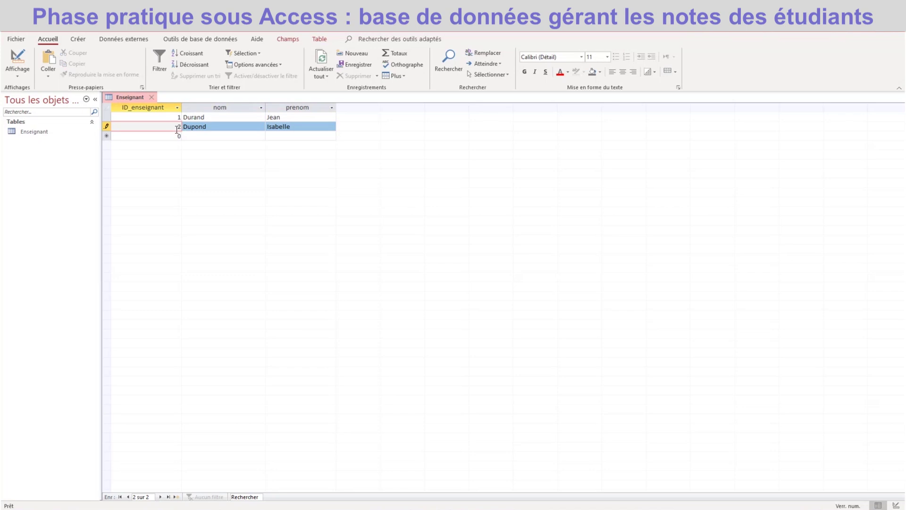
pyautogui.click(202, 136)
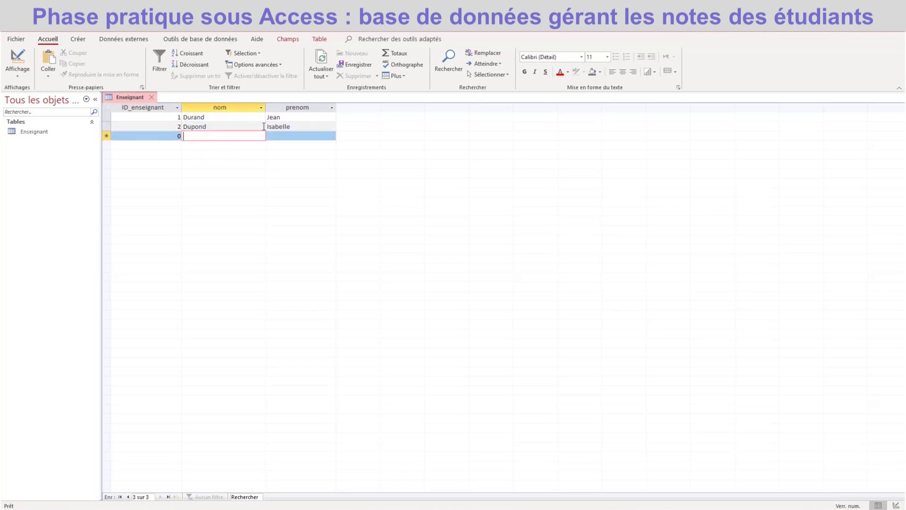
# In the Enseignant table's design view, set the format of the ID_enseignant field to 000000
pyautogui.rightClick(126, 100)
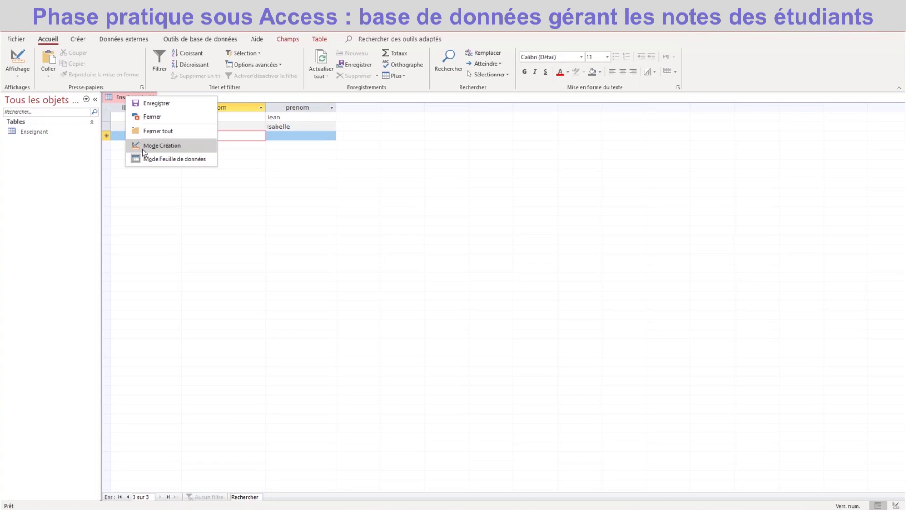
pyautogui.click(162, 146)
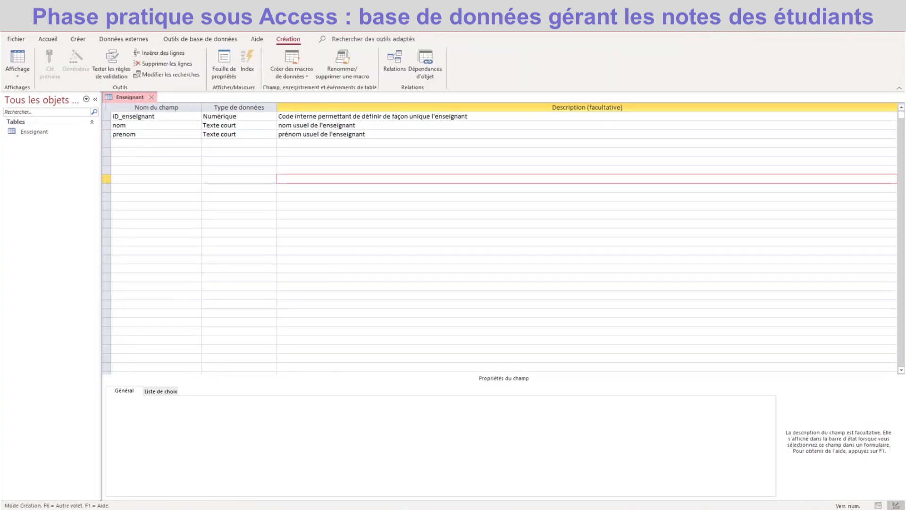
pyautogui.click(198, 118)
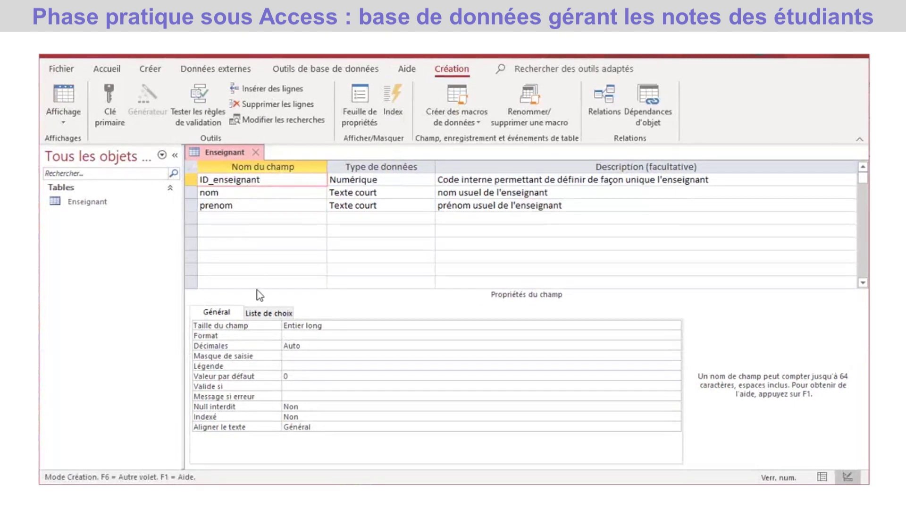
pyautogui.click(296, 335)
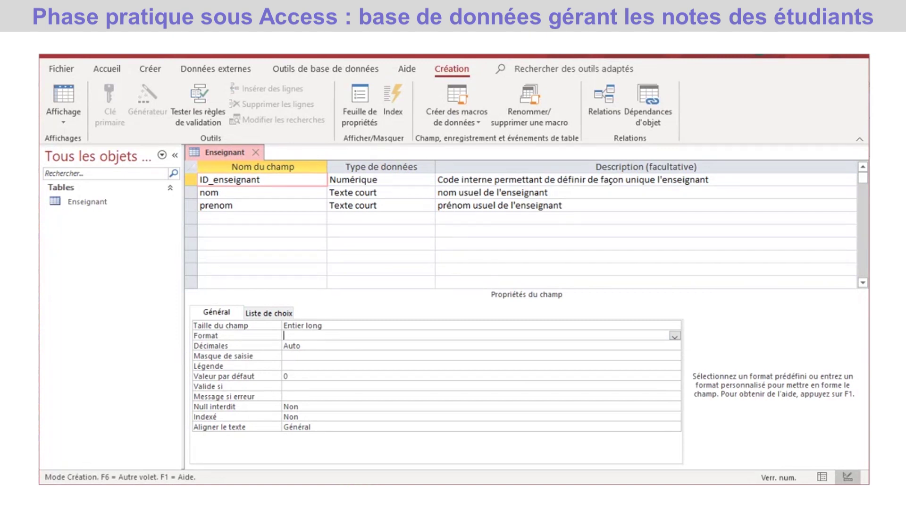
pyautogui.write('000000')
# Save the Enseignant table's design and return to its datasheet, moving to the nom cell of the new record row
pyautogui.rightClick(220, 157)
pyautogui.click(255, 168)
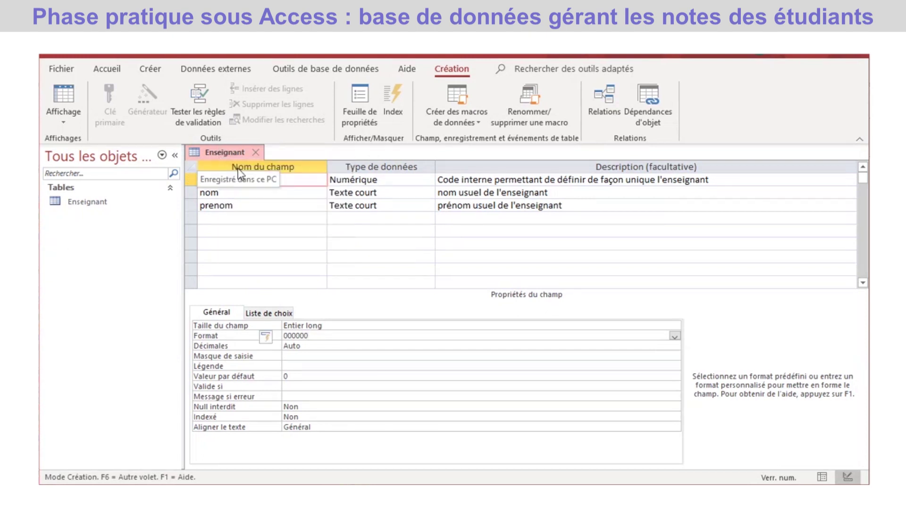
pyautogui.rightClick(225, 151)
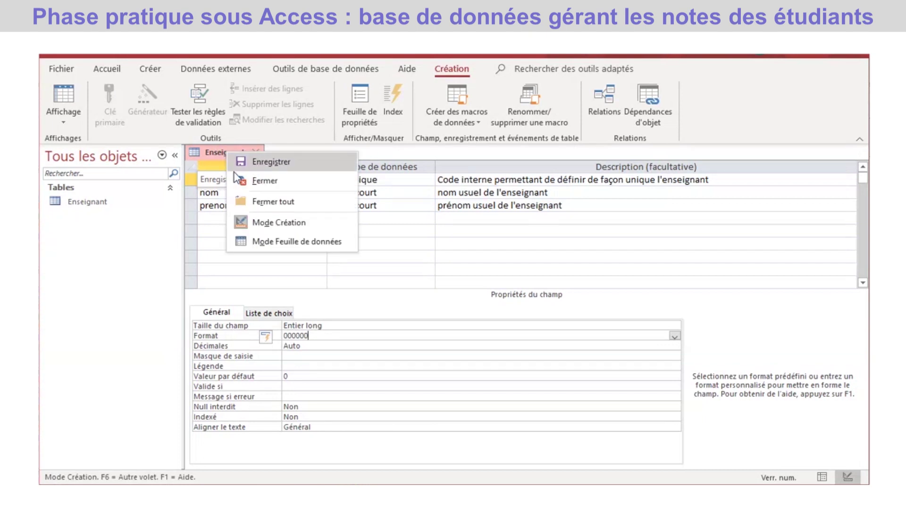
pyautogui.click(264, 240)
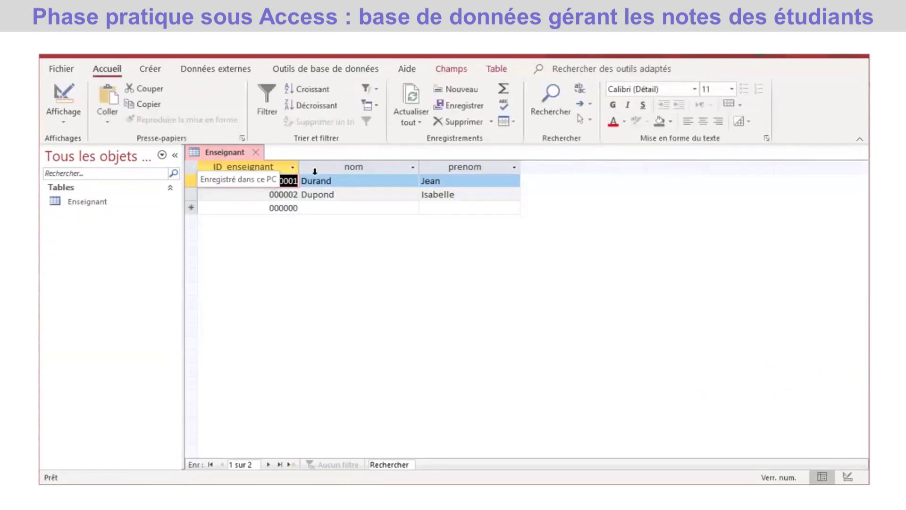
pyautogui.click(329, 207)
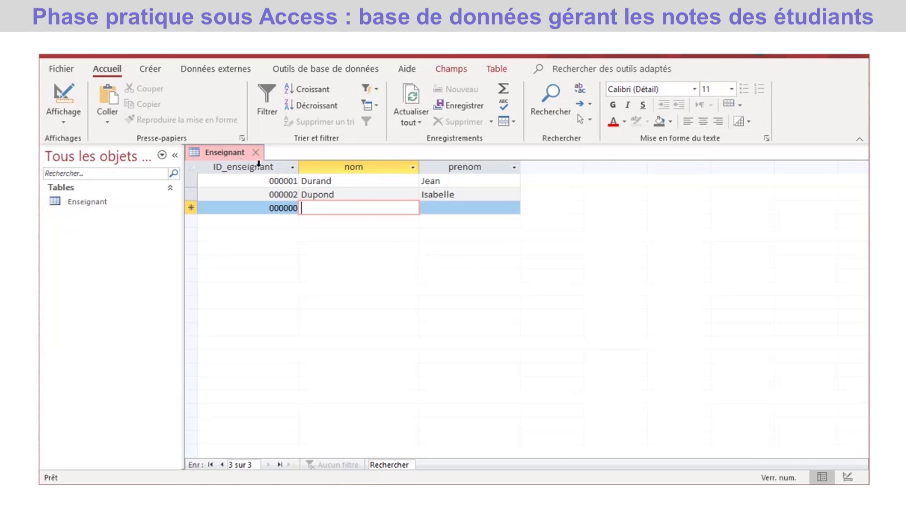
pyautogui.click(315, 71)
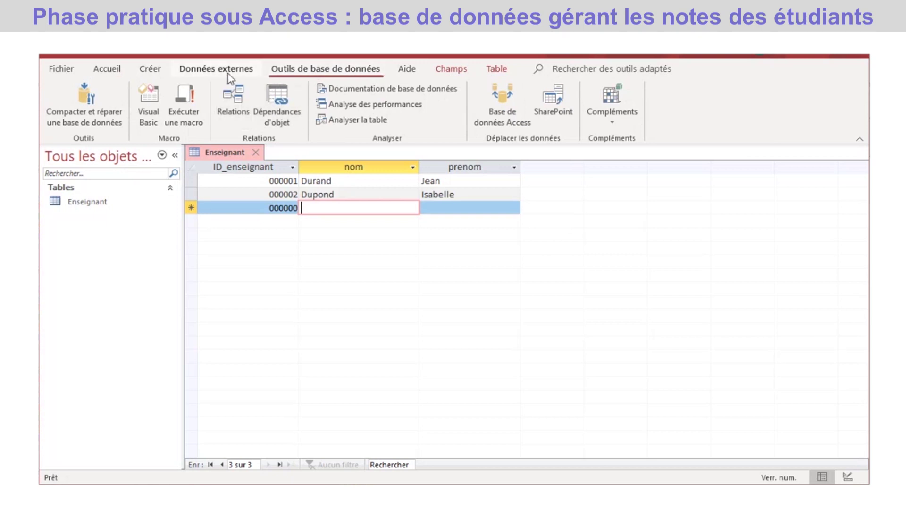
pyautogui.click(150, 69)
pyautogui.click(194, 71)
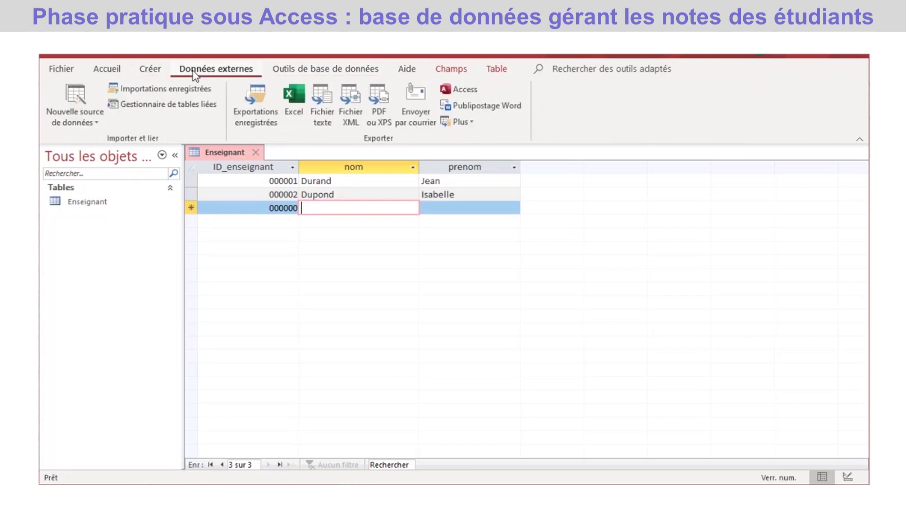
pyautogui.click(107, 71)
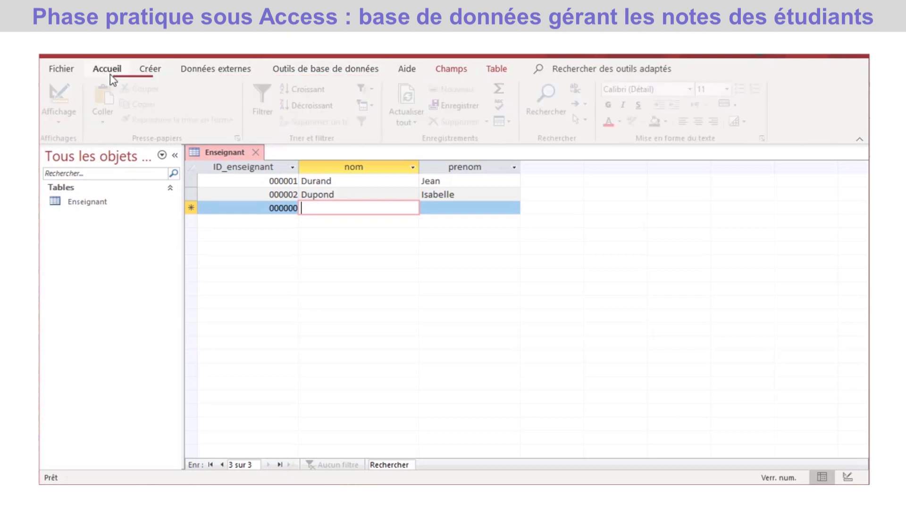
# Open the database's Relations window, switch briefly to the Enseignant datasheet and return to the relationships layout
pyautogui.click(353, 70)
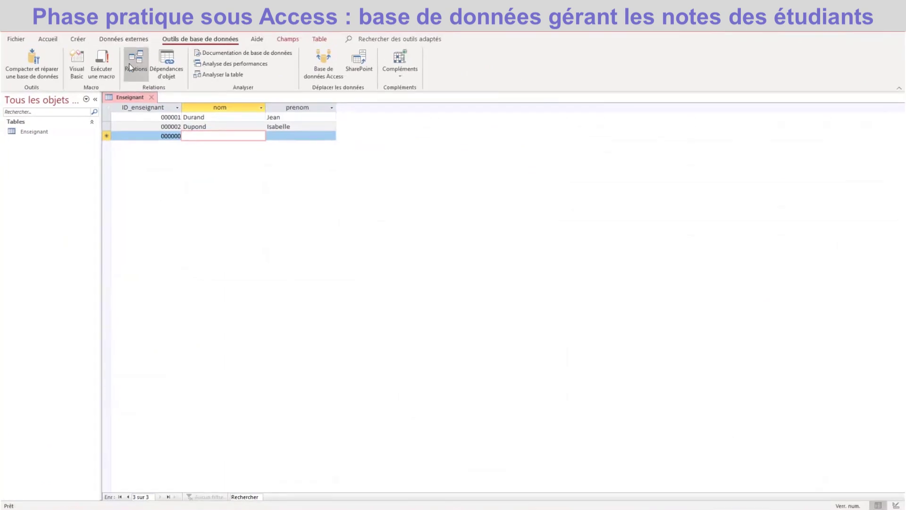
pyautogui.click(130, 66)
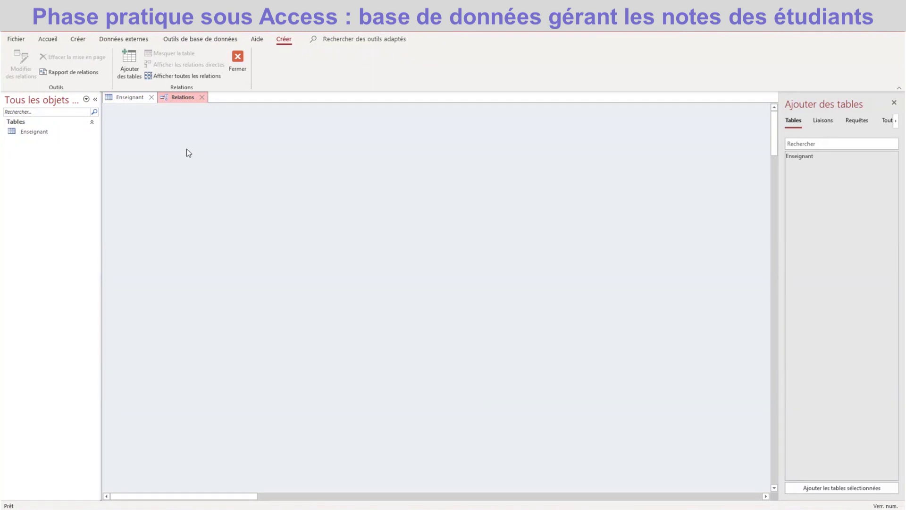
pyautogui.click(126, 100)
pyautogui.click(165, 99)
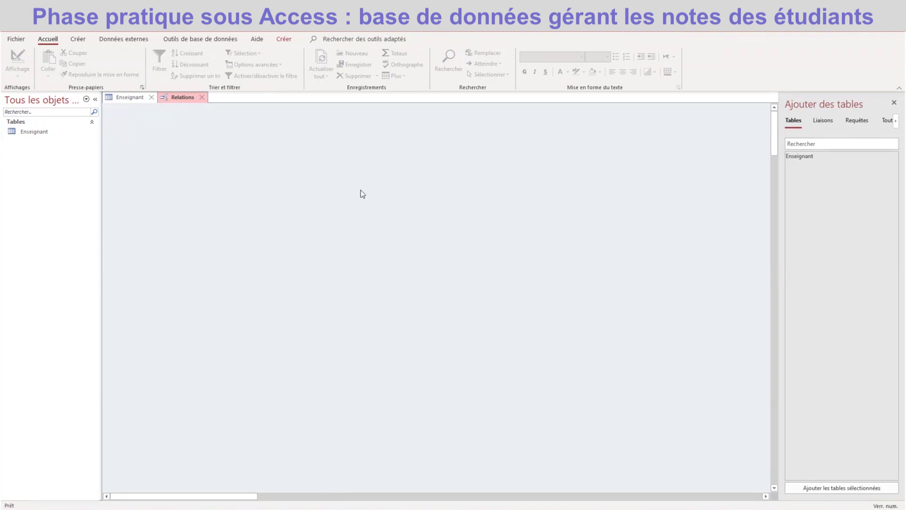
# Add the Enseignant table to the relationships layout and move its box further into the empty diagram area
pyautogui.rightClick(321, 148)
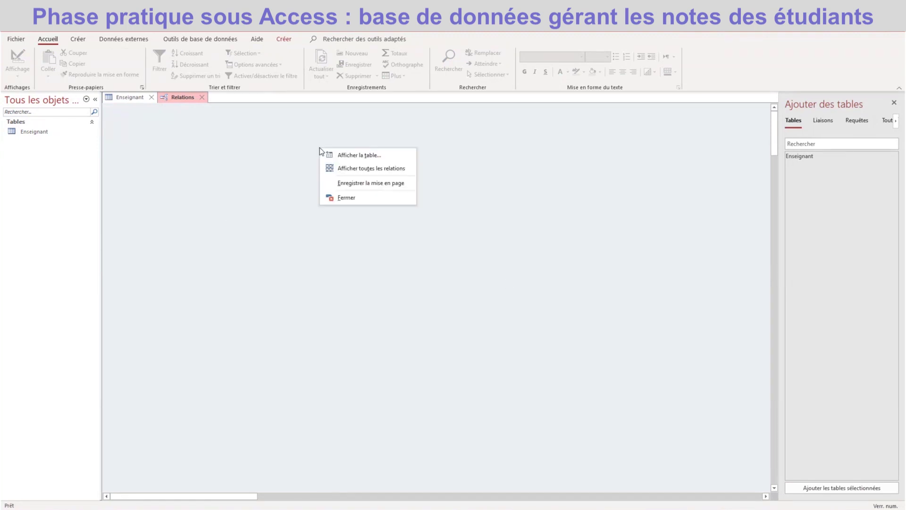
pyautogui.click(357, 156)
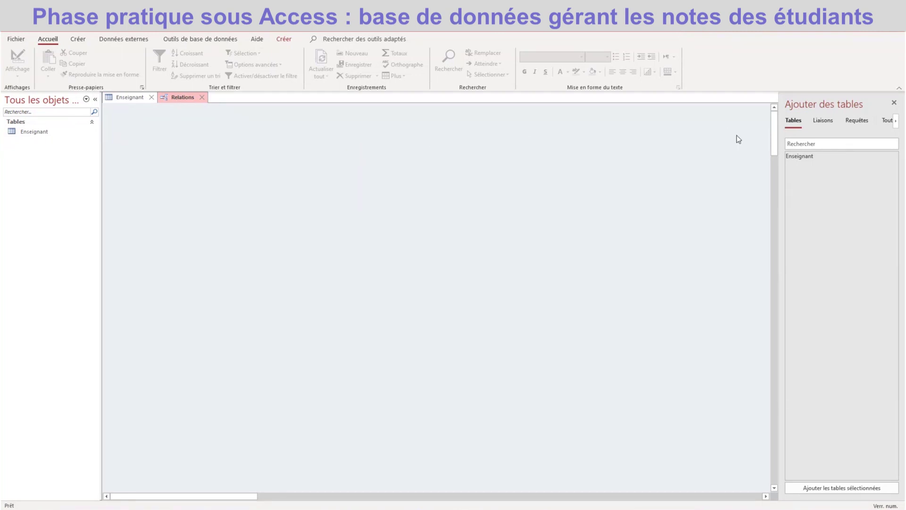
pyautogui.click(806, 160)
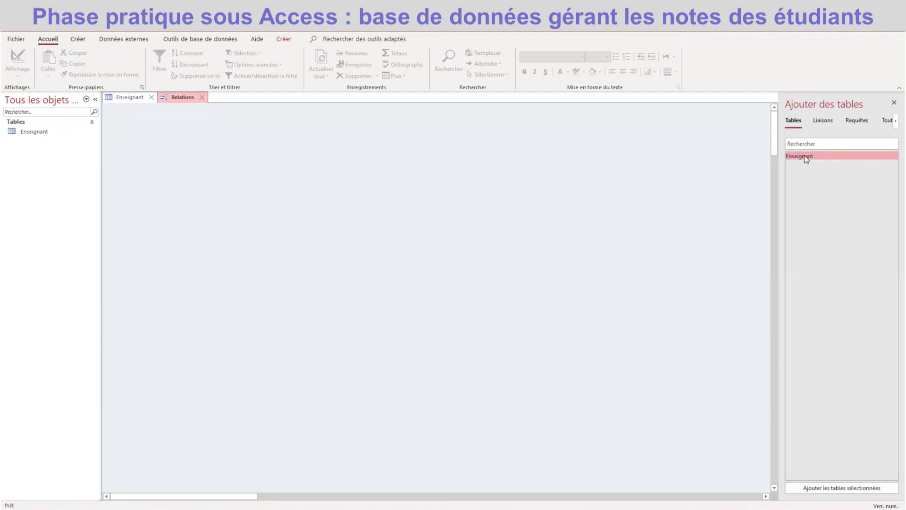
pyautogui.doubleClick(806, 160)
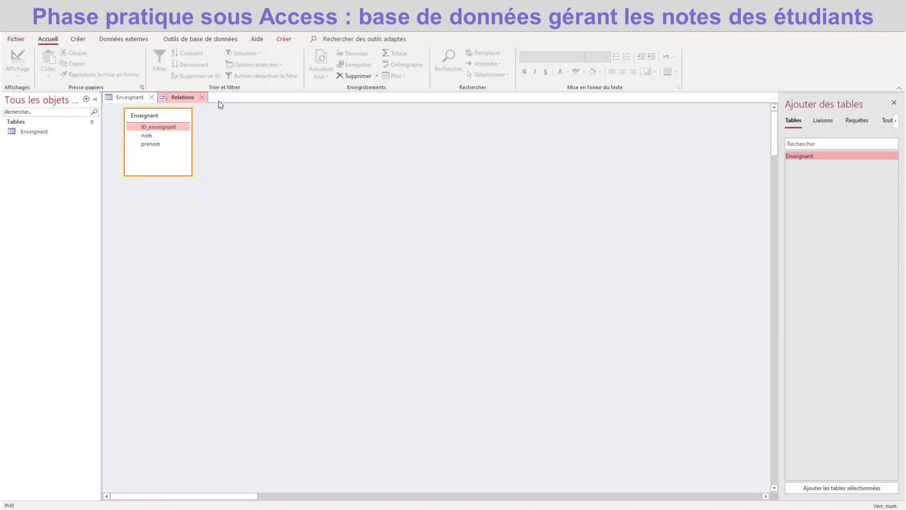
pyautogui.moveTo(179, 118); pyautogui.dragTo(276, 162)
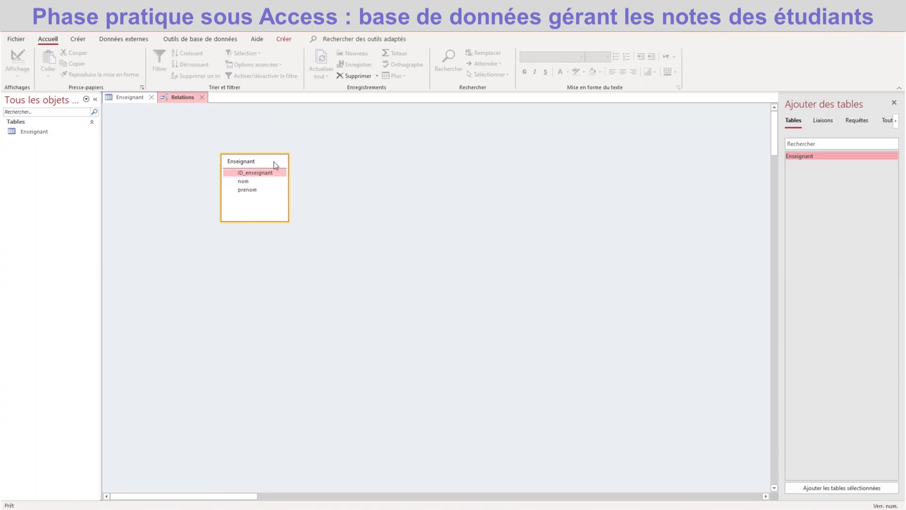